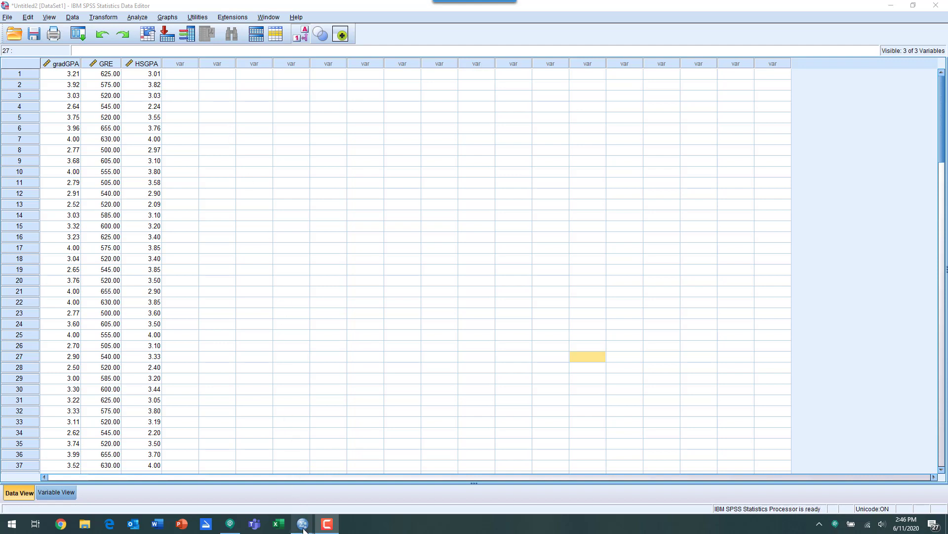
Bring the Output4 Statistics Viewer with the correlations and gradGPA scatterplot to the front.
mouse_move(304, 530)
left_click(347, 492)
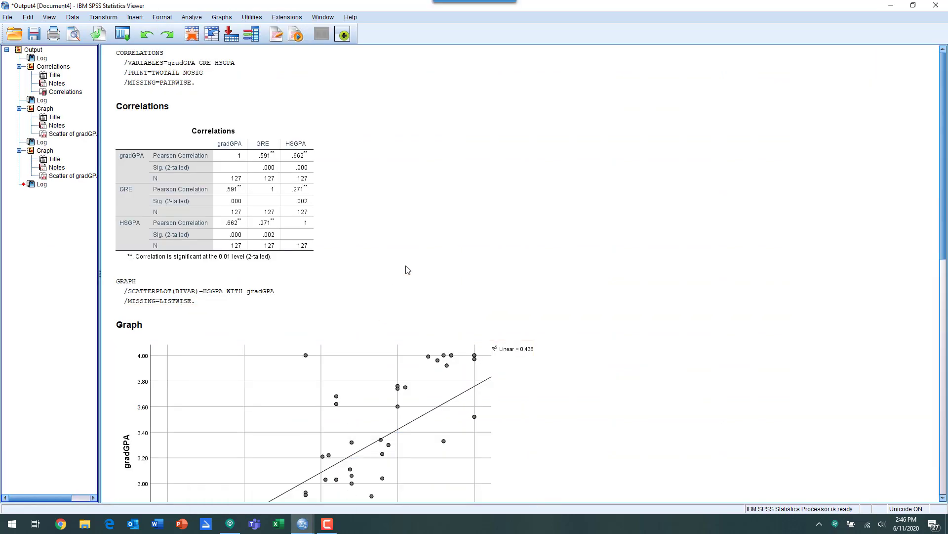
left_click(293, 153)
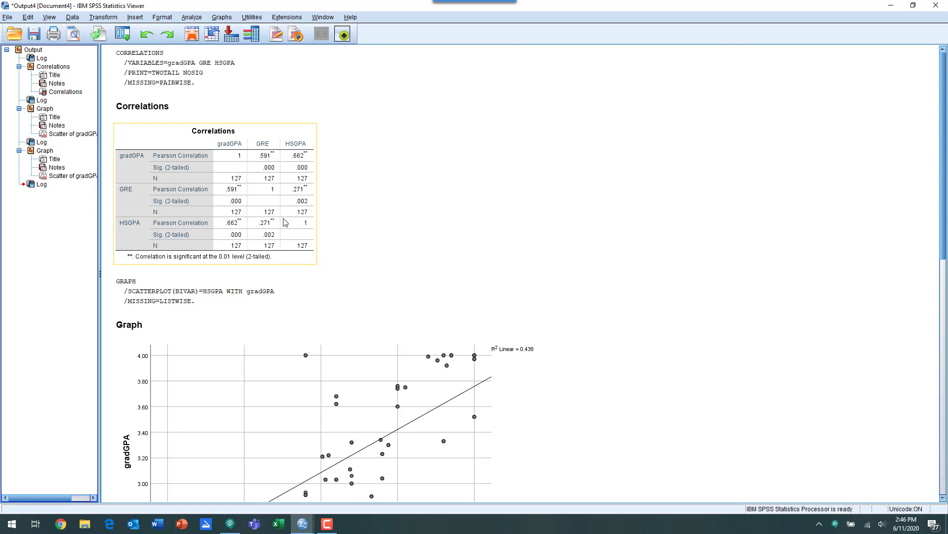
left_click(346, 220)
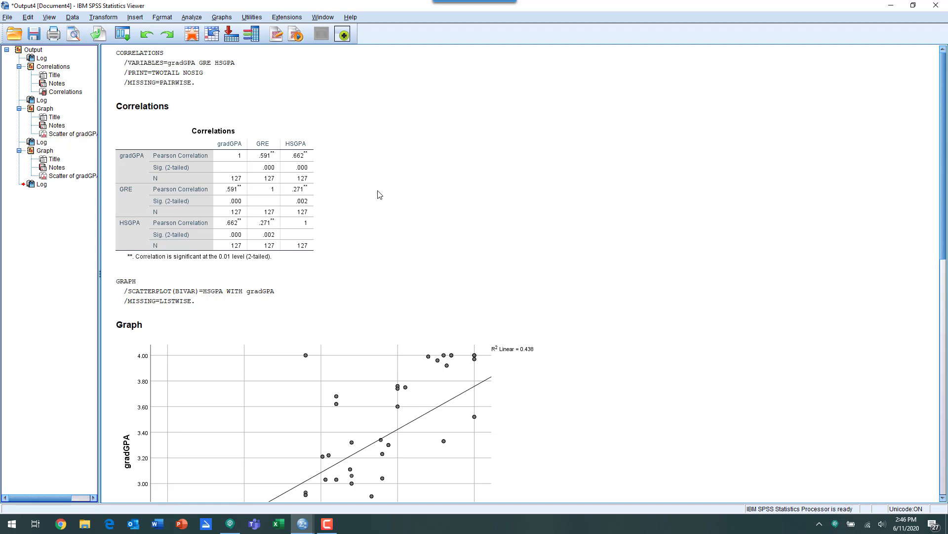
scroll(380, 194, "down", 3)
scroll(379, 195, "down", 2)
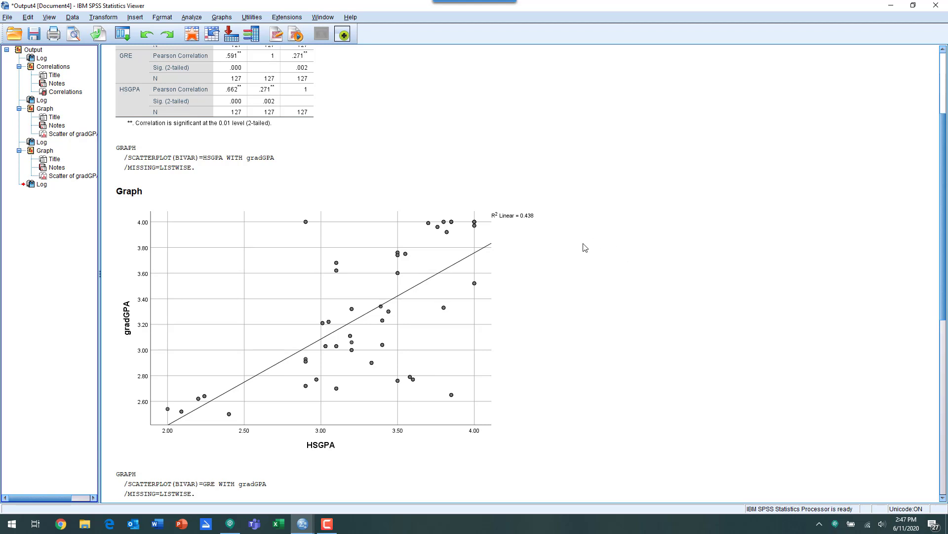
scroll(584, 247, "down", 1)
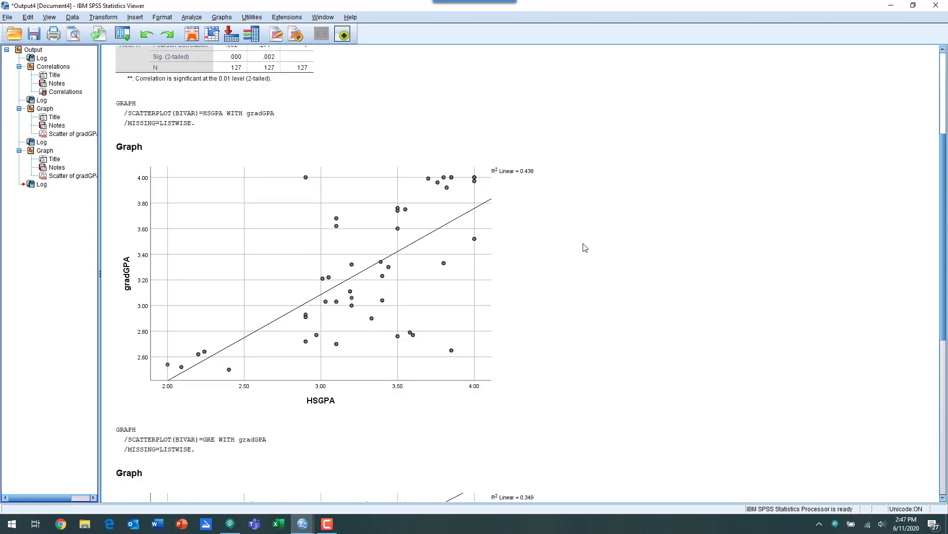
scroll(585, 248, "down", 4)
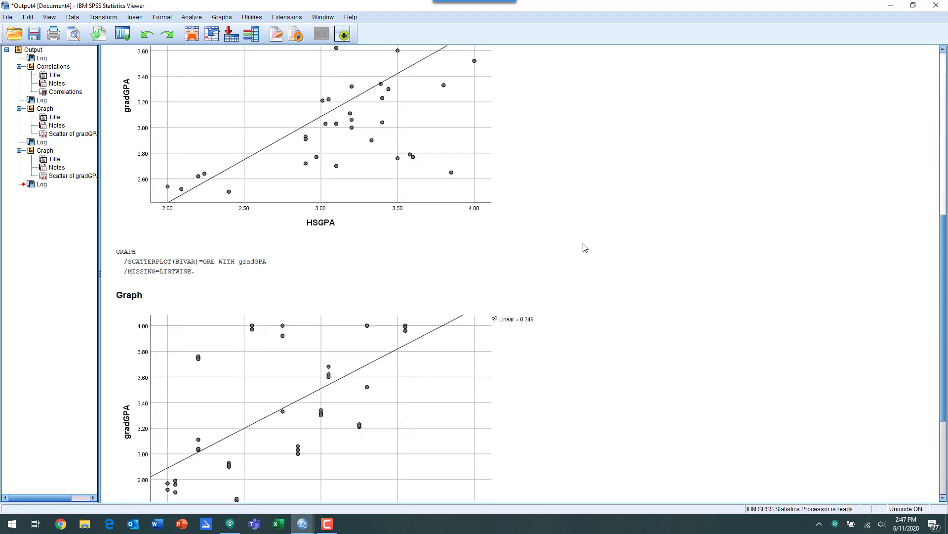
scroll(585, 247, "down", 3)
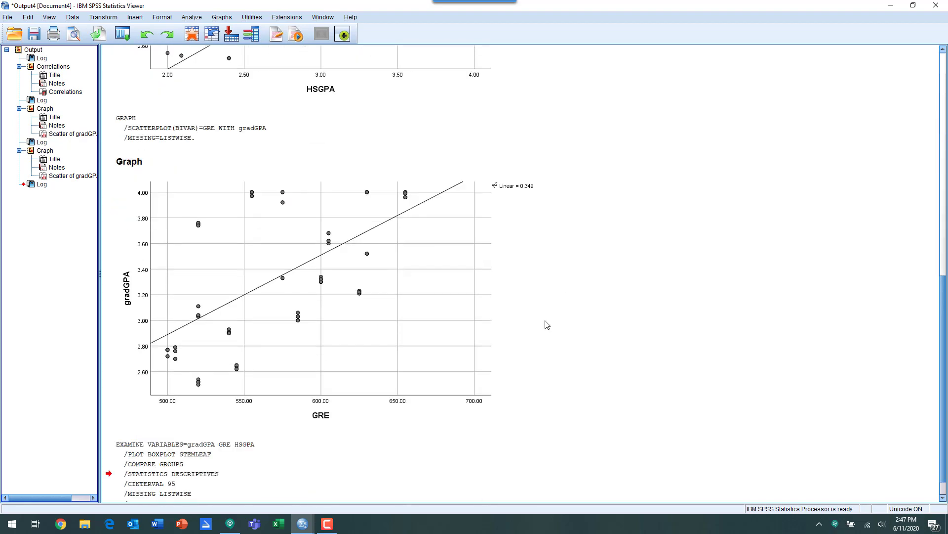
left_click(333, 421)
scroll(611, 269, "up", 2)
scroll(611, 269, "up", 2)
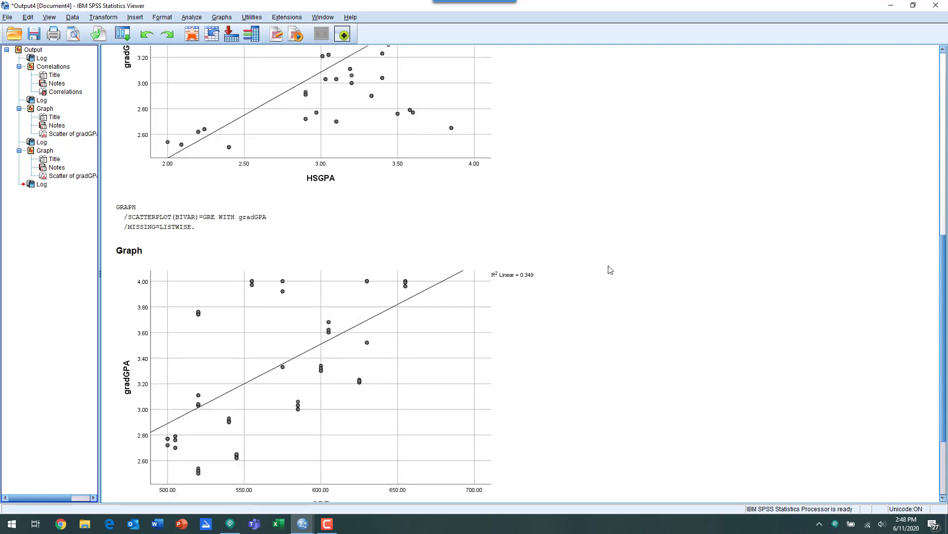
scroll(610, 270, "up", 2)
scroll(610, 269, "down", 4)
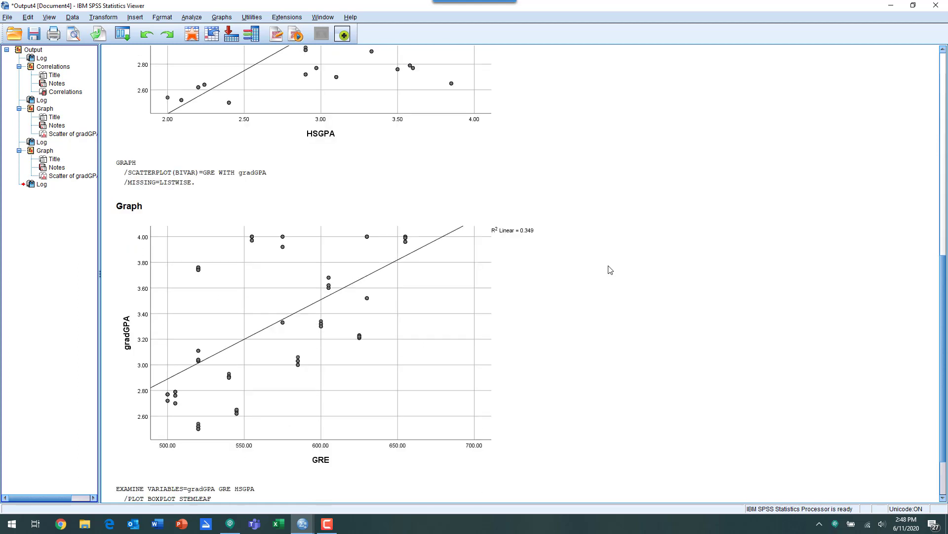
scroll(611, 269, "down", 2)
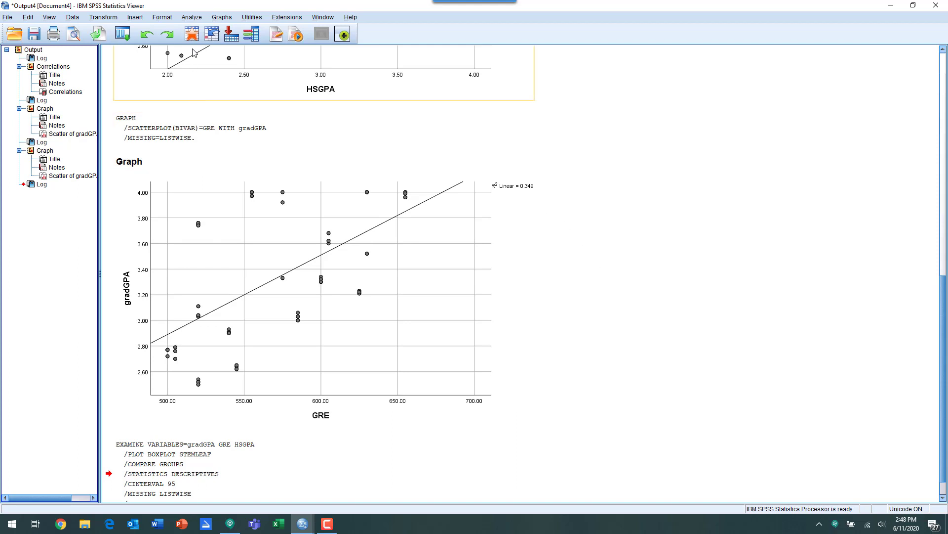
Start a linear regression and have it save unstandardized predicted values.
left_click(192, 18)
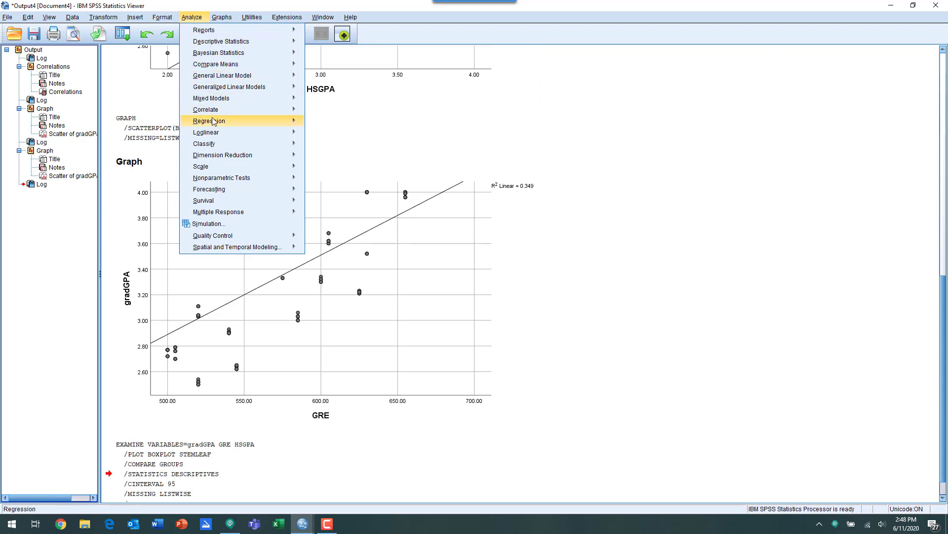
mouse_move(213, 125)
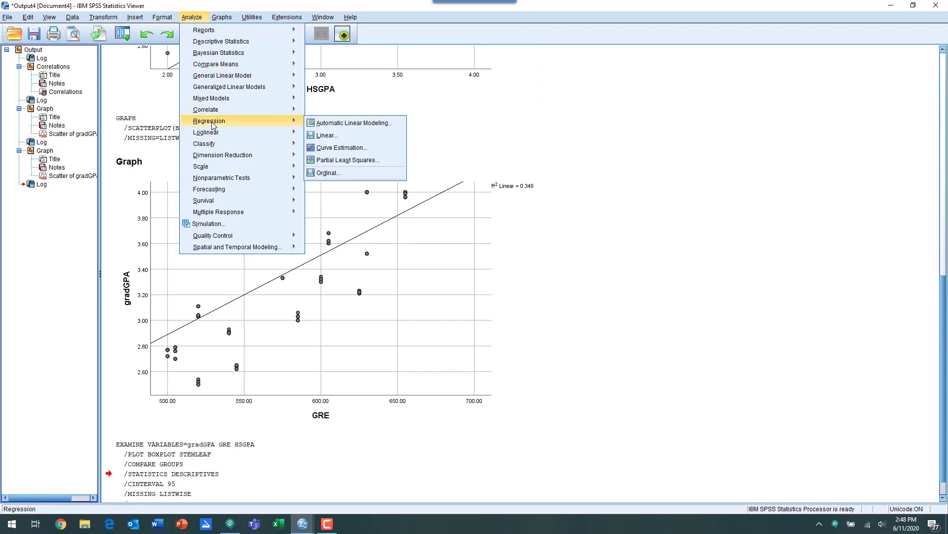
left_click(326, 136)
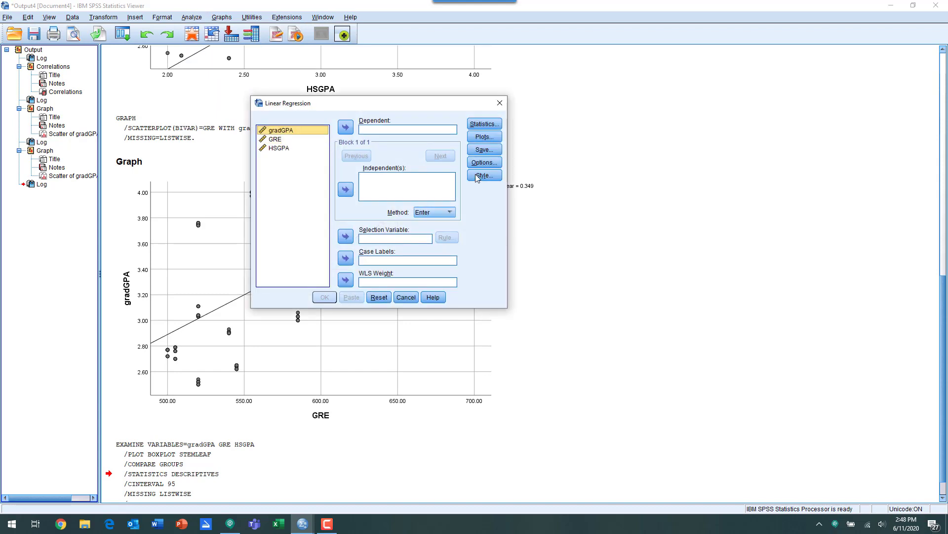
left_click(483, 151)
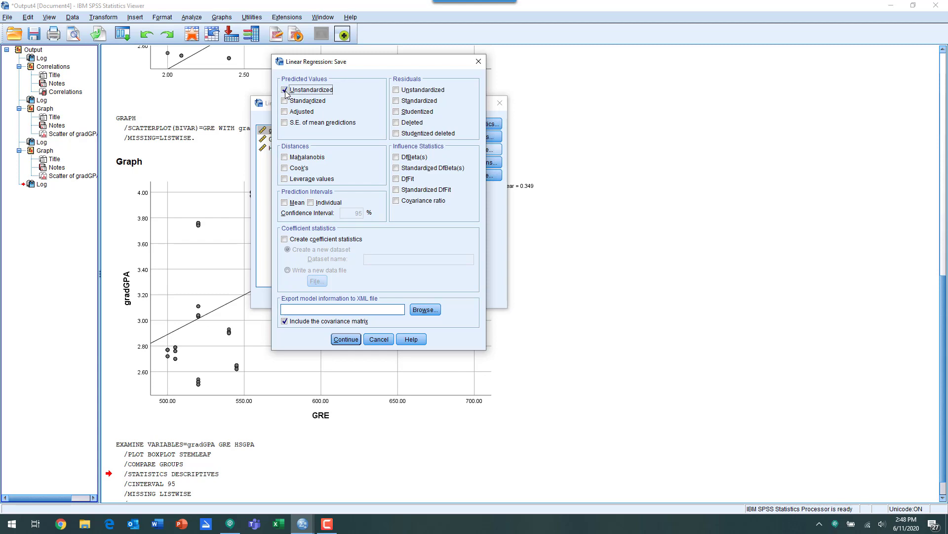
left_click(355, 340)
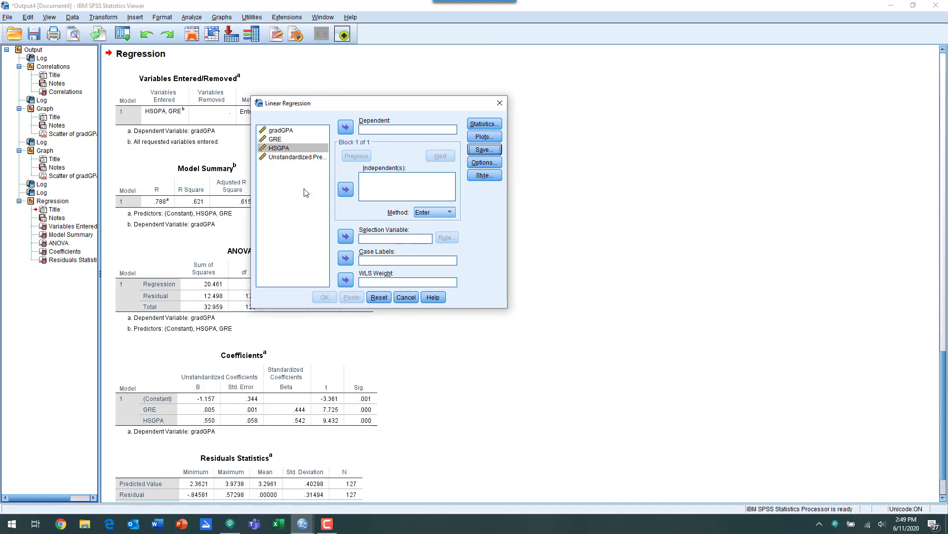
Set gradGPA as the dependent variable with GRE and HSGPA as independents.
left_click(289, 130)
left_click(346, 128)
left_click(276, 131)
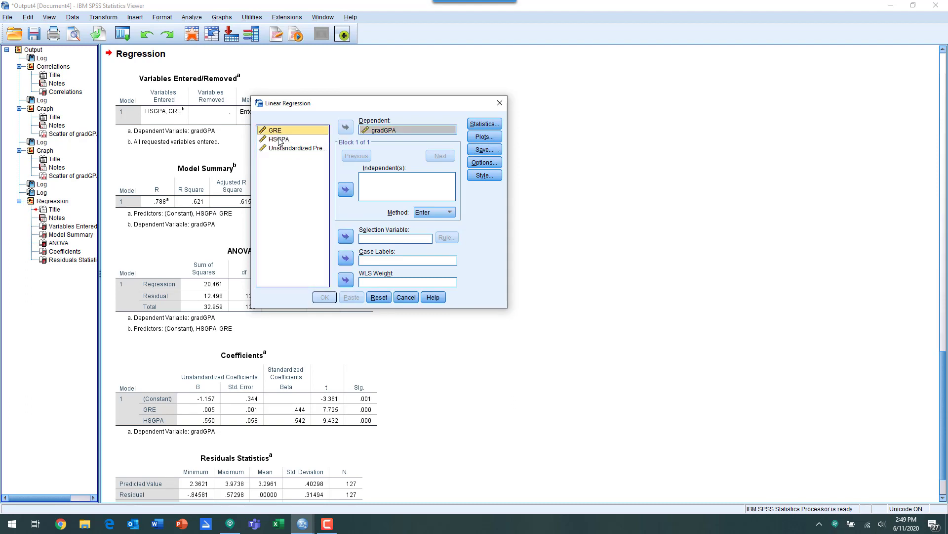
left_click(278, 140, "shift")
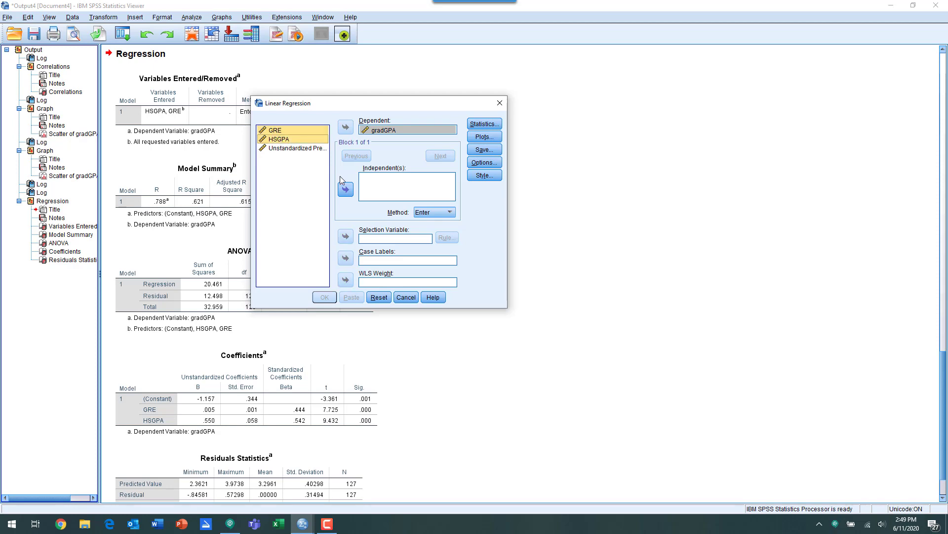
left_click(345, 190)
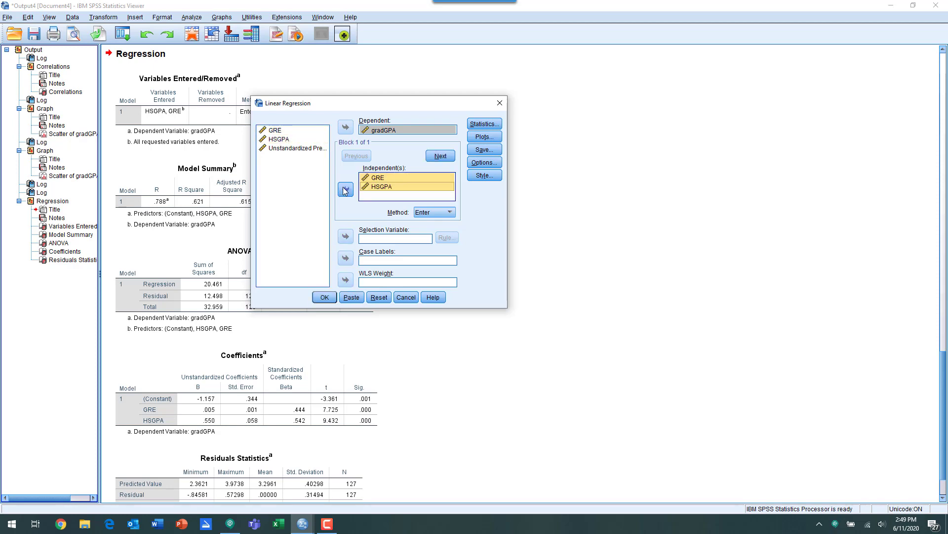
Run the regression, then view the data sheet with the new PRE_2 predicted-values column.
left_click(325, 297)
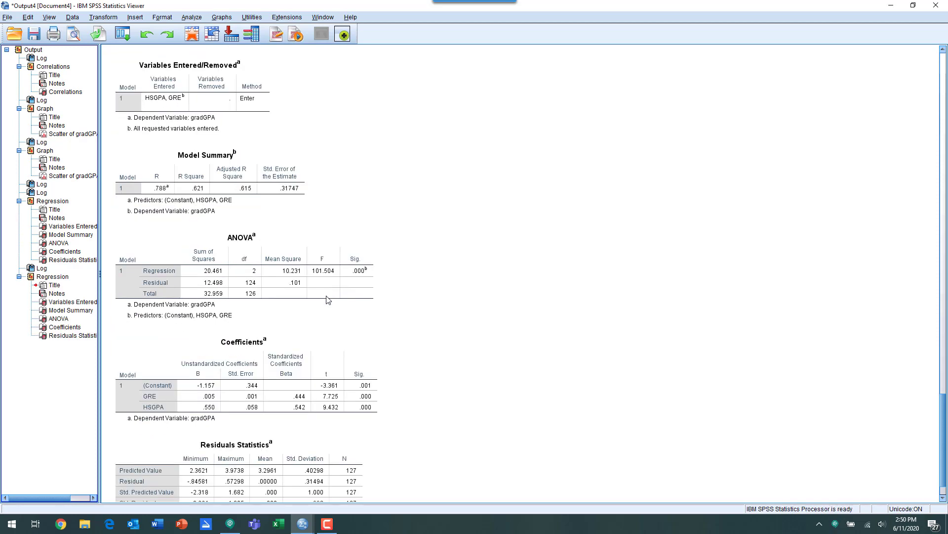
left_click(191, 39)
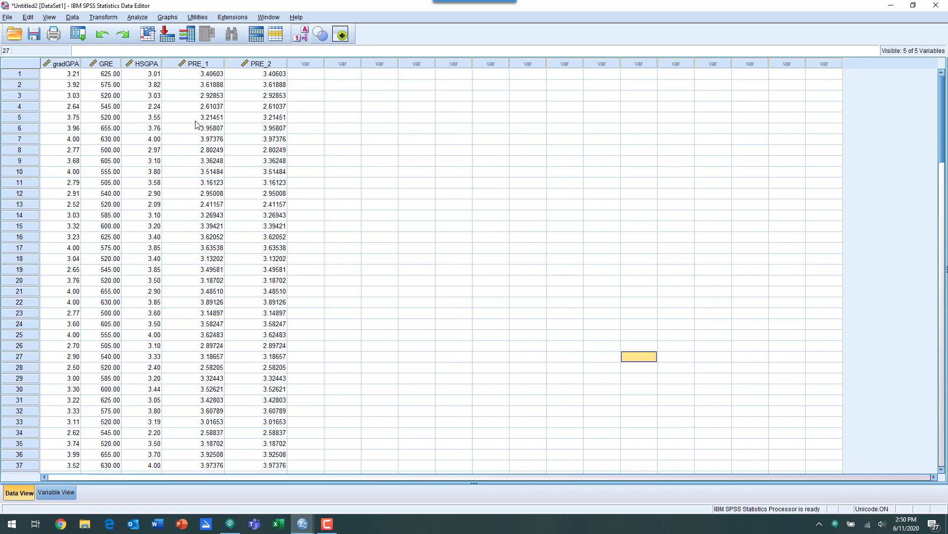
Start defining a Simple Scatter chart via Graphs > Legacy Dialogs > Scatter/Dot.
left_click(168, 17)
mouse_move(193, 94)
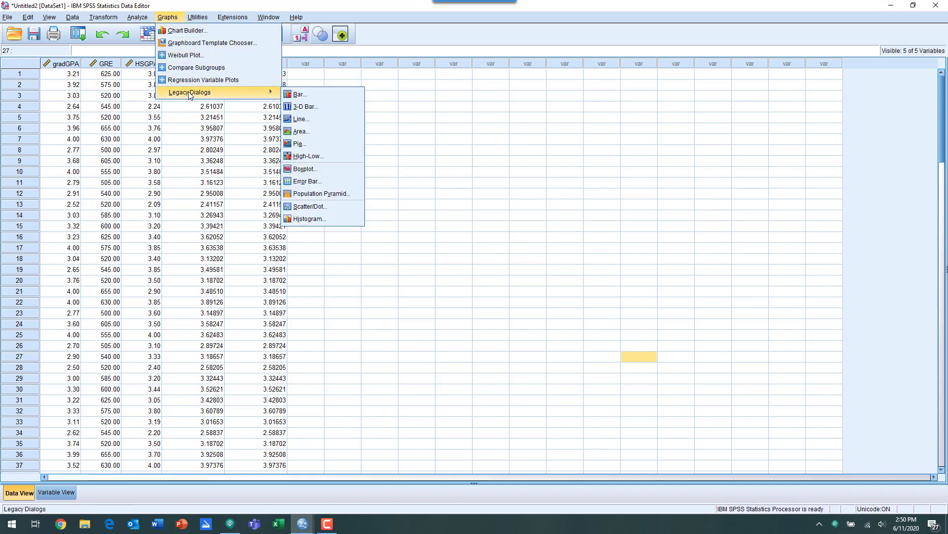
left_click(303, 208)
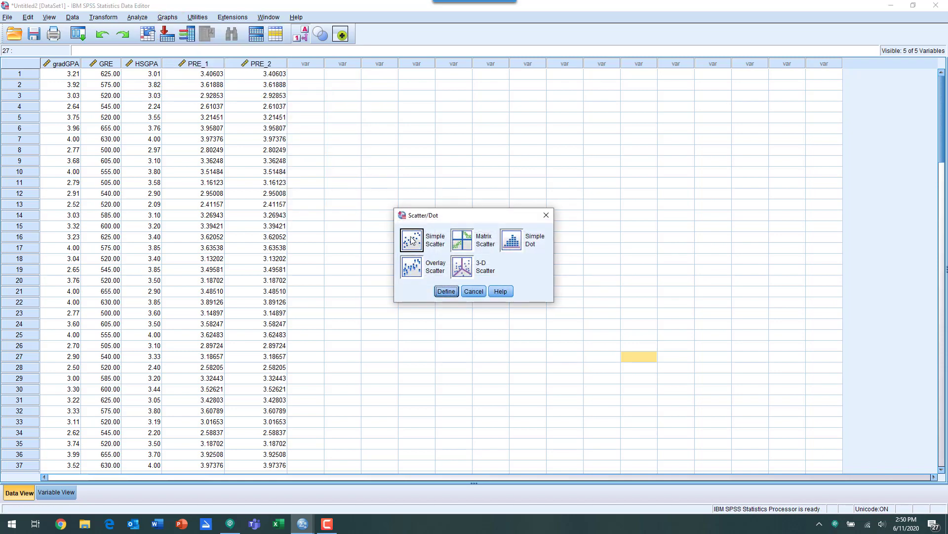
left_click(446, 292)
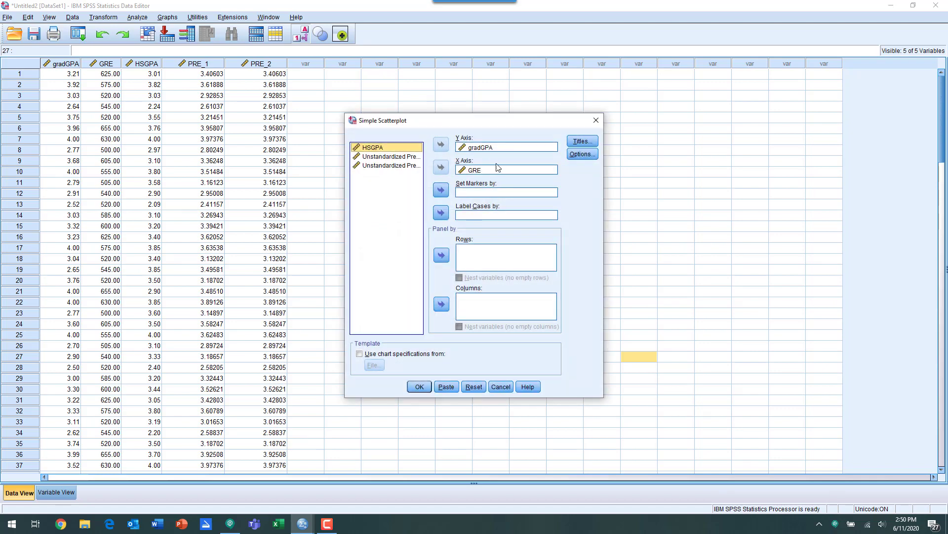
Plot unstandardized predicted values (Y) against gradGPA (X), replacing the previous axis variables.
left_click(480, 147)
left_click(441, 144)
left_click(475, 170)
left_click(441, 167)
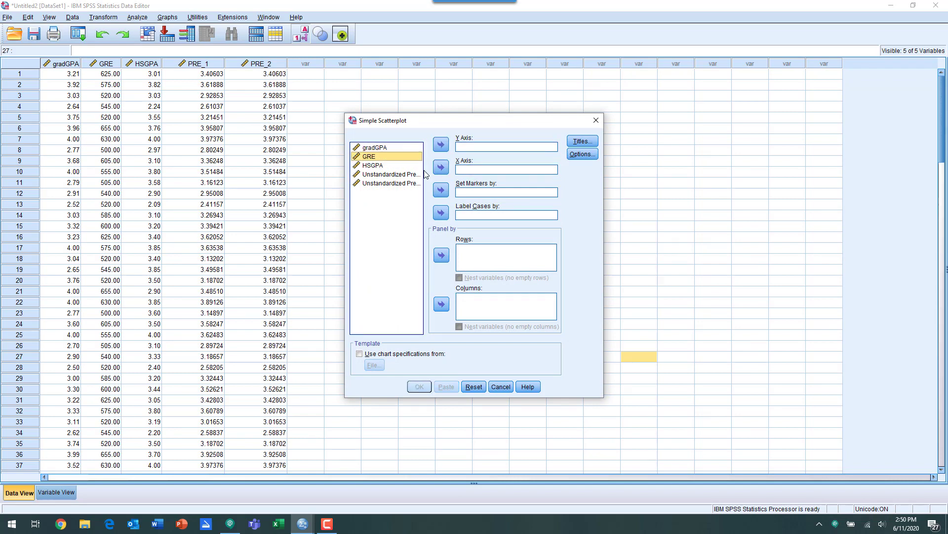
left_click(383, 148)
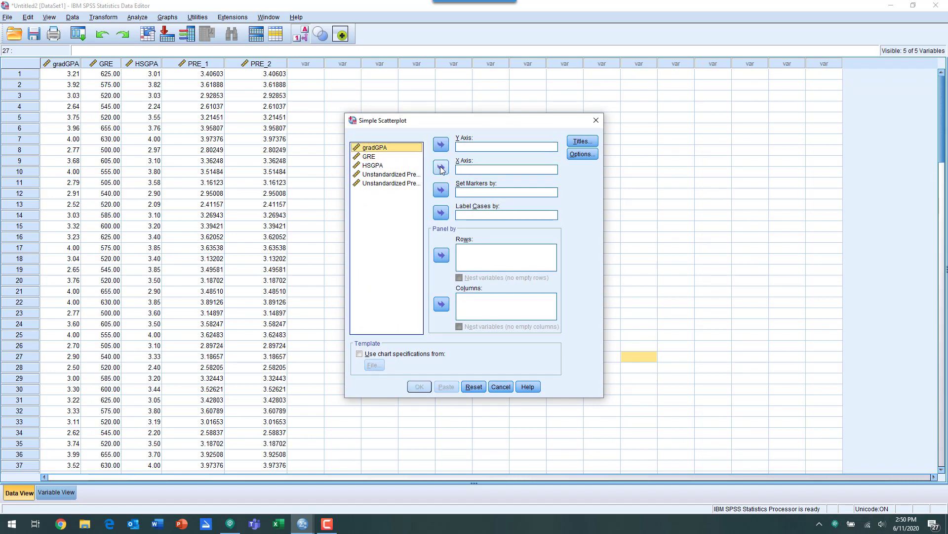
left_click(441, 167)
left_click(387, 166)
left_click(441, 145)
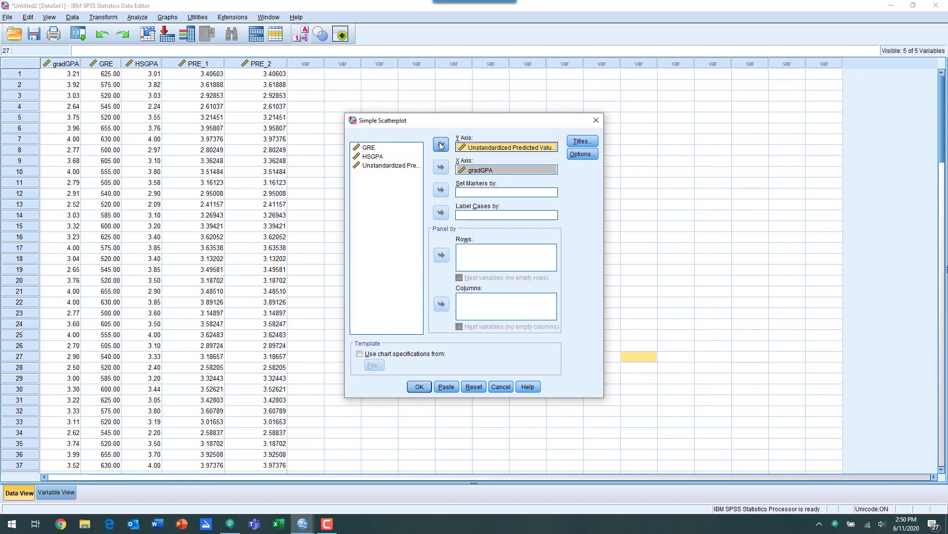
left_click(418, 387)
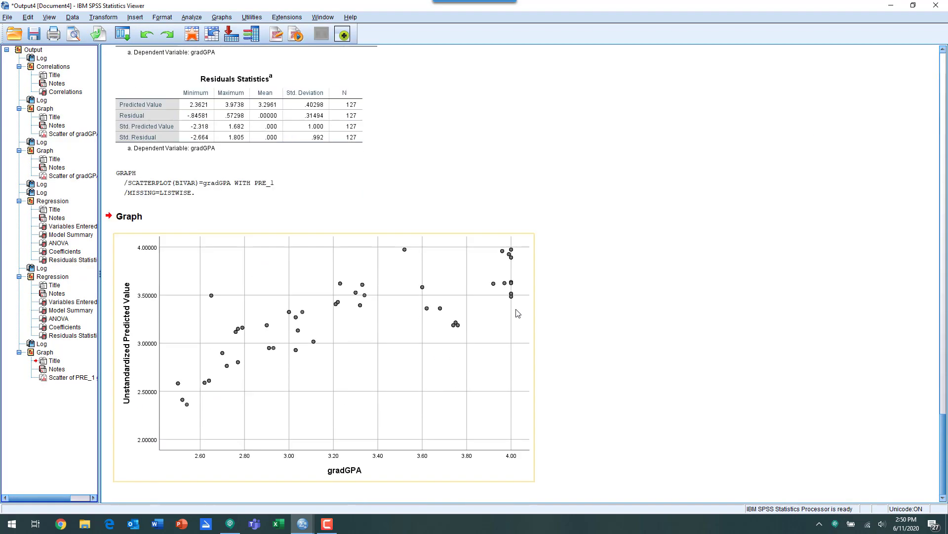
Add a total linear fit line without an equation label in the Chart Editor.
left_click(353, 329)
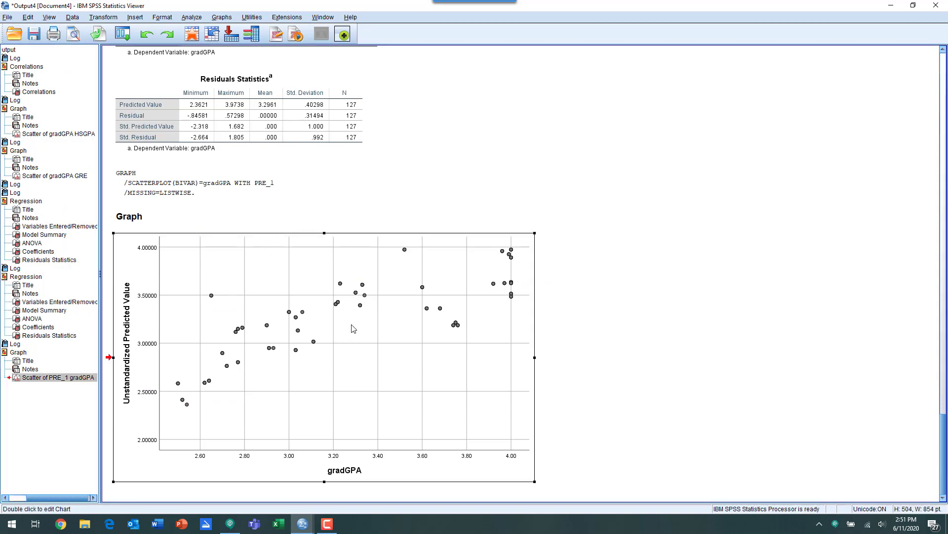
double_click(354, 329)
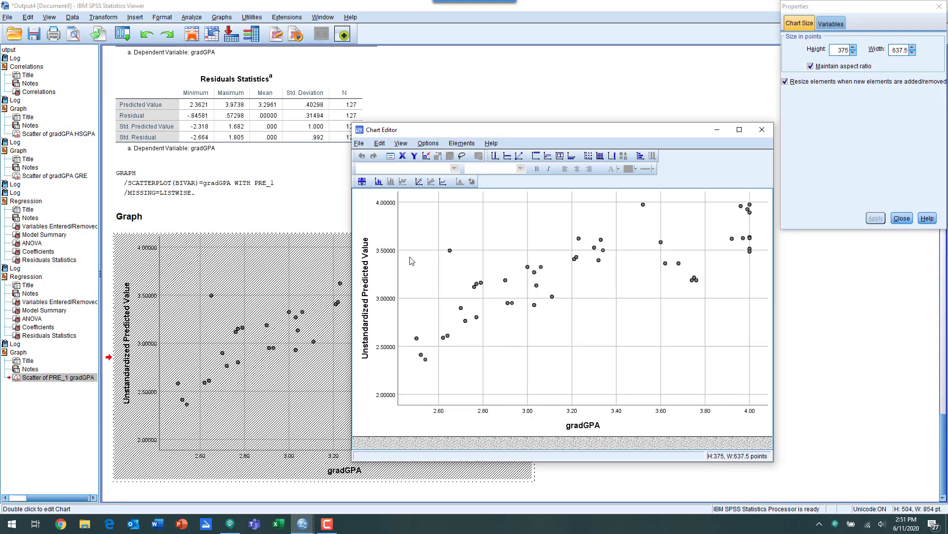
left_click(419, 183)
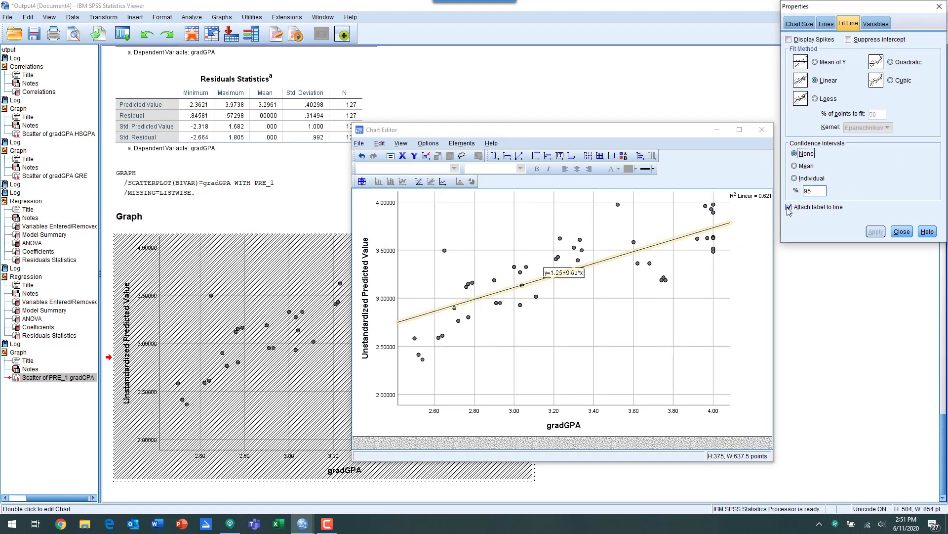
left_click(789, 207)
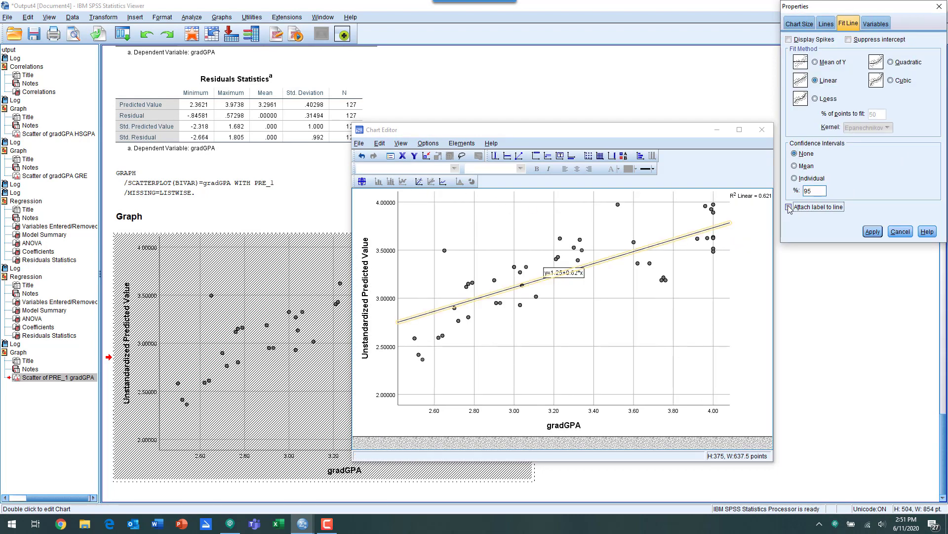
left_click(873, 232)
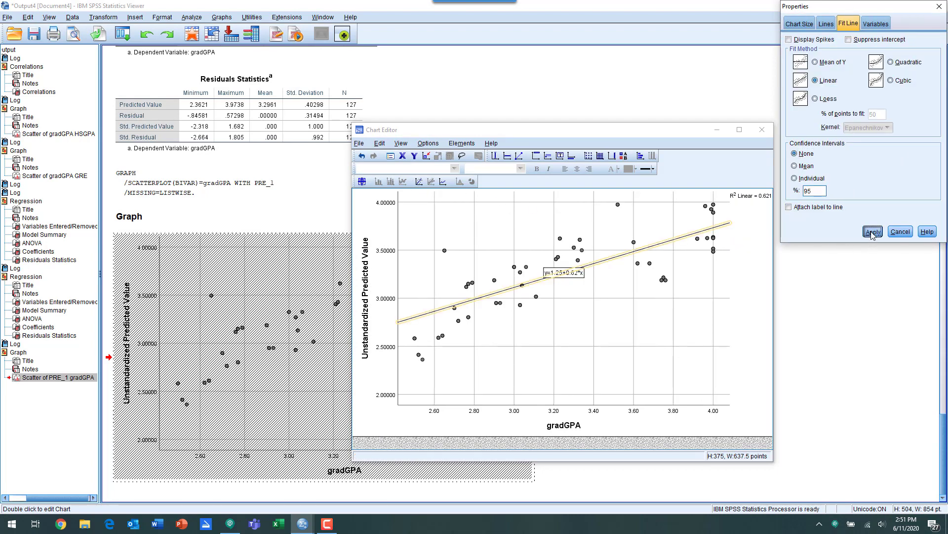
left_click(610, 342)
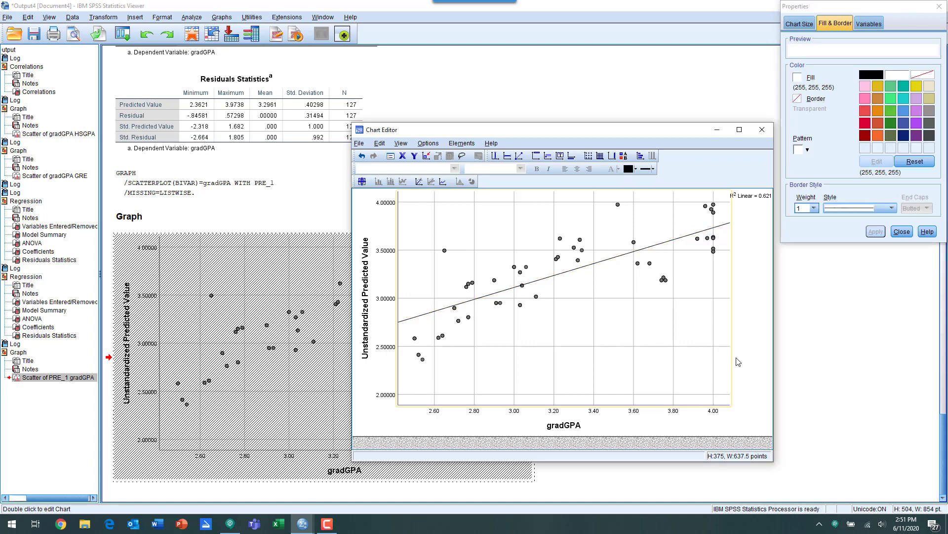
left_click(761, 131)
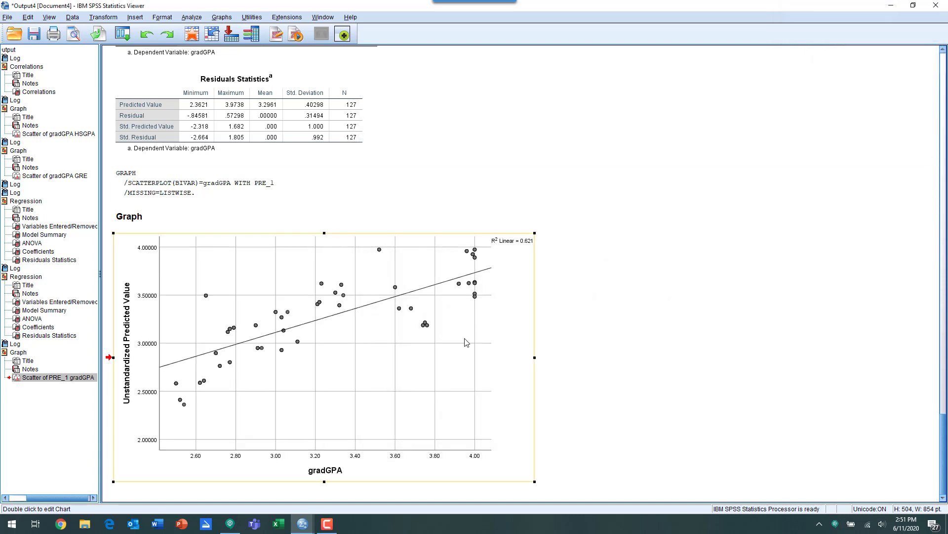